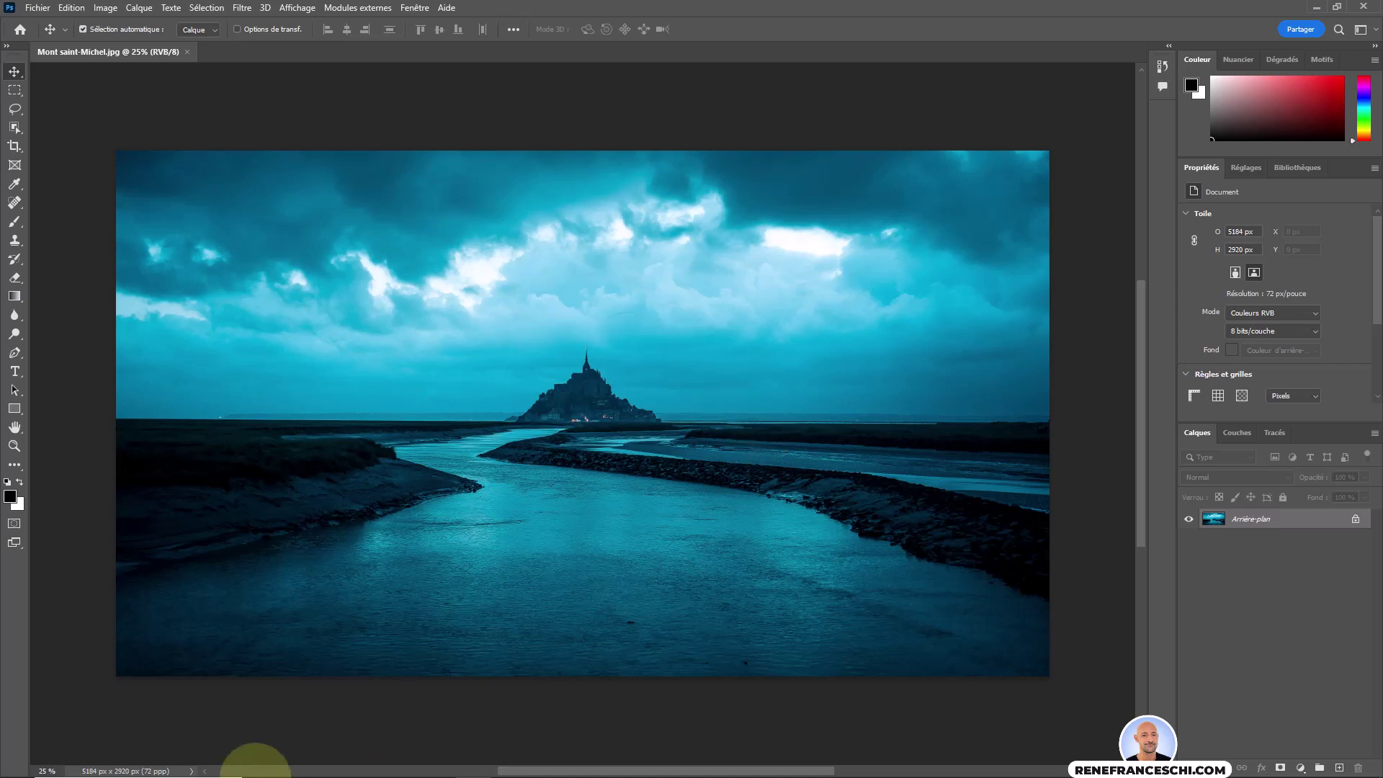
- Place the woman's portrait photo from the Harmonisation folder into the Mont Saint-Michel image, scaled to about 82% on the right, flush with the bottom edge
left_click(300, 767)
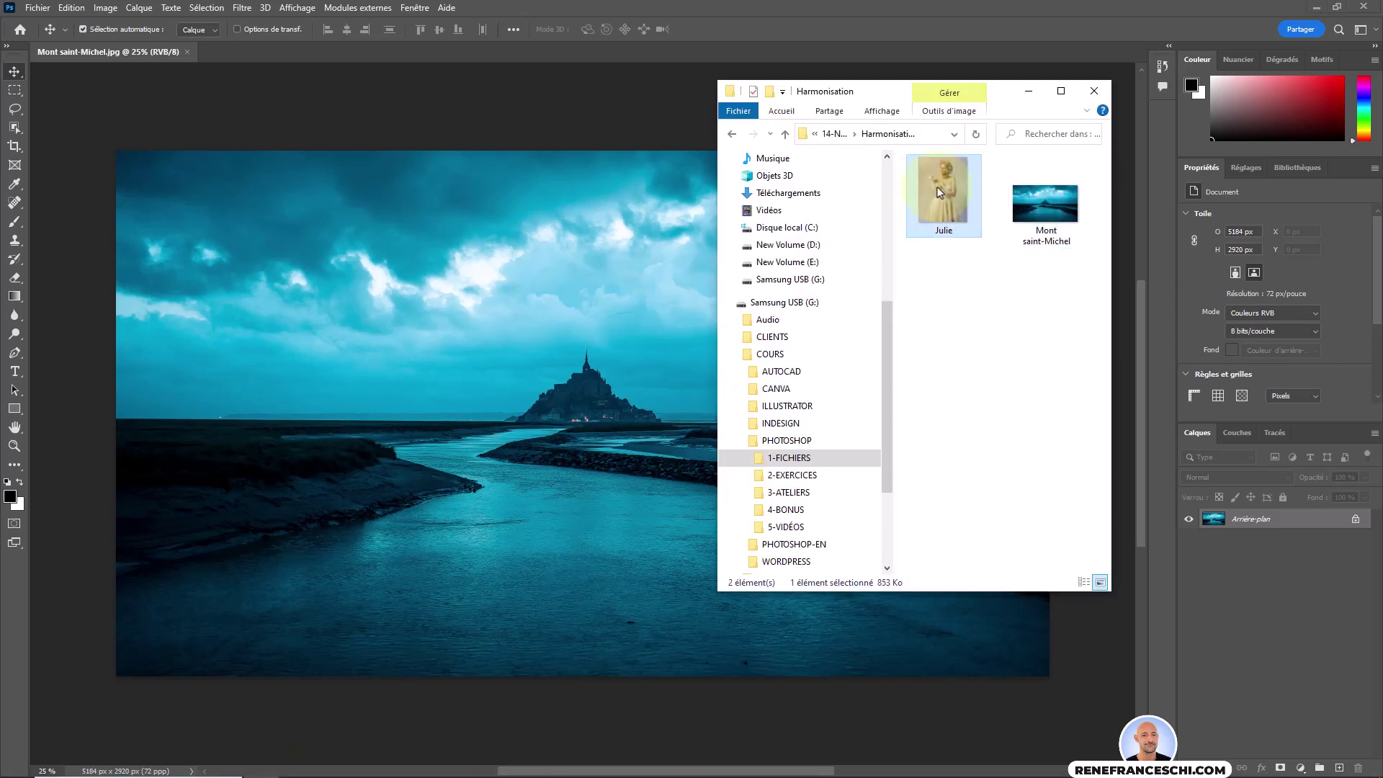
left_click_drag(933, 206, 507, 450)
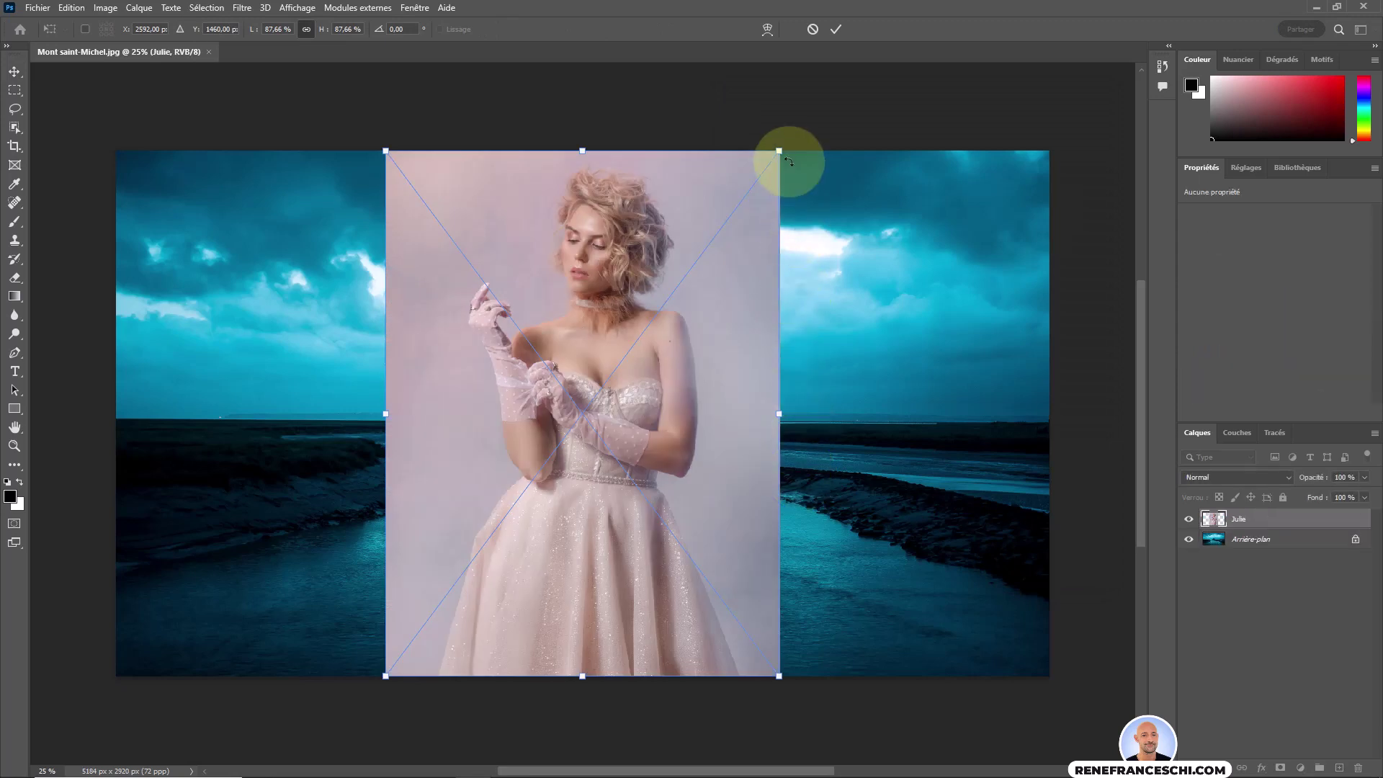
left_click_drag(779, 150, 750, 194)
left_click_drag(537, 396, 769, 396)
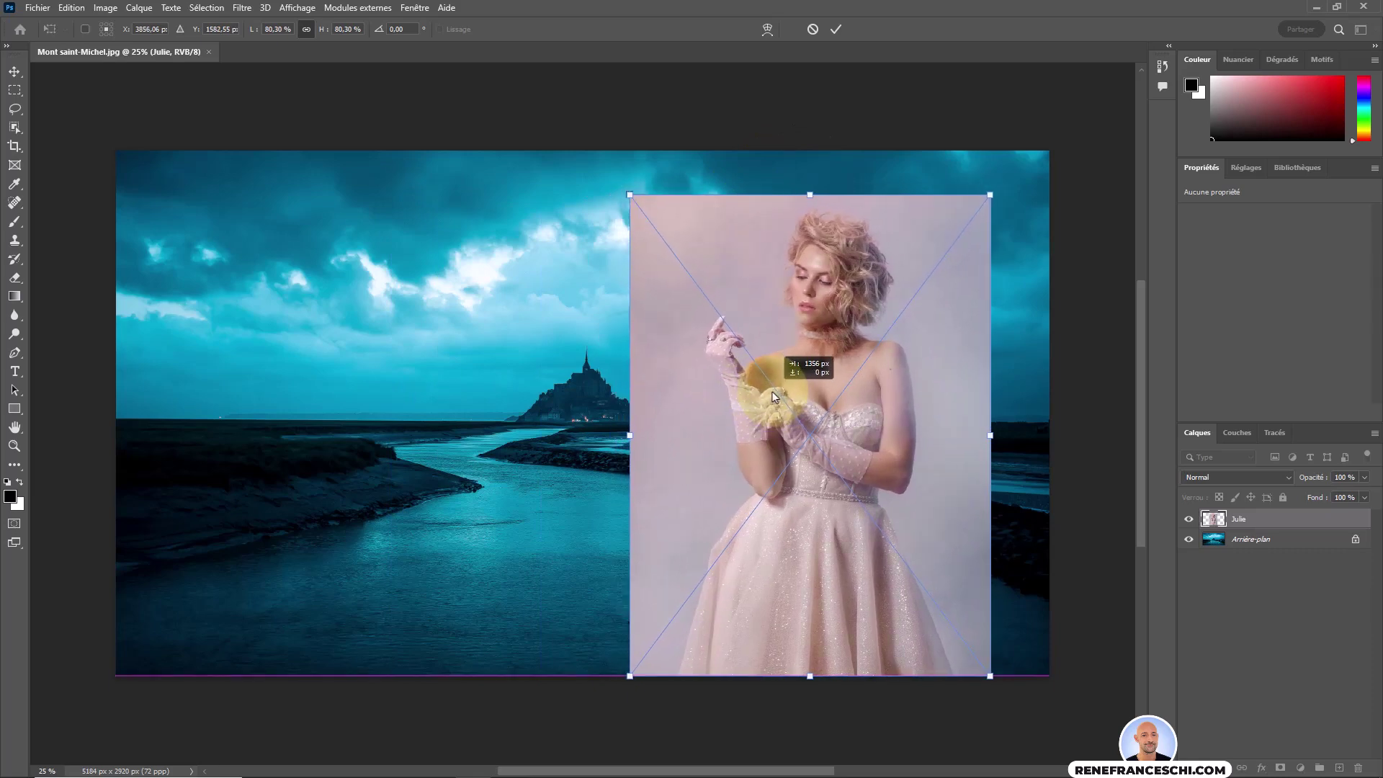
left_click_drag(626, 193, 629, 195)
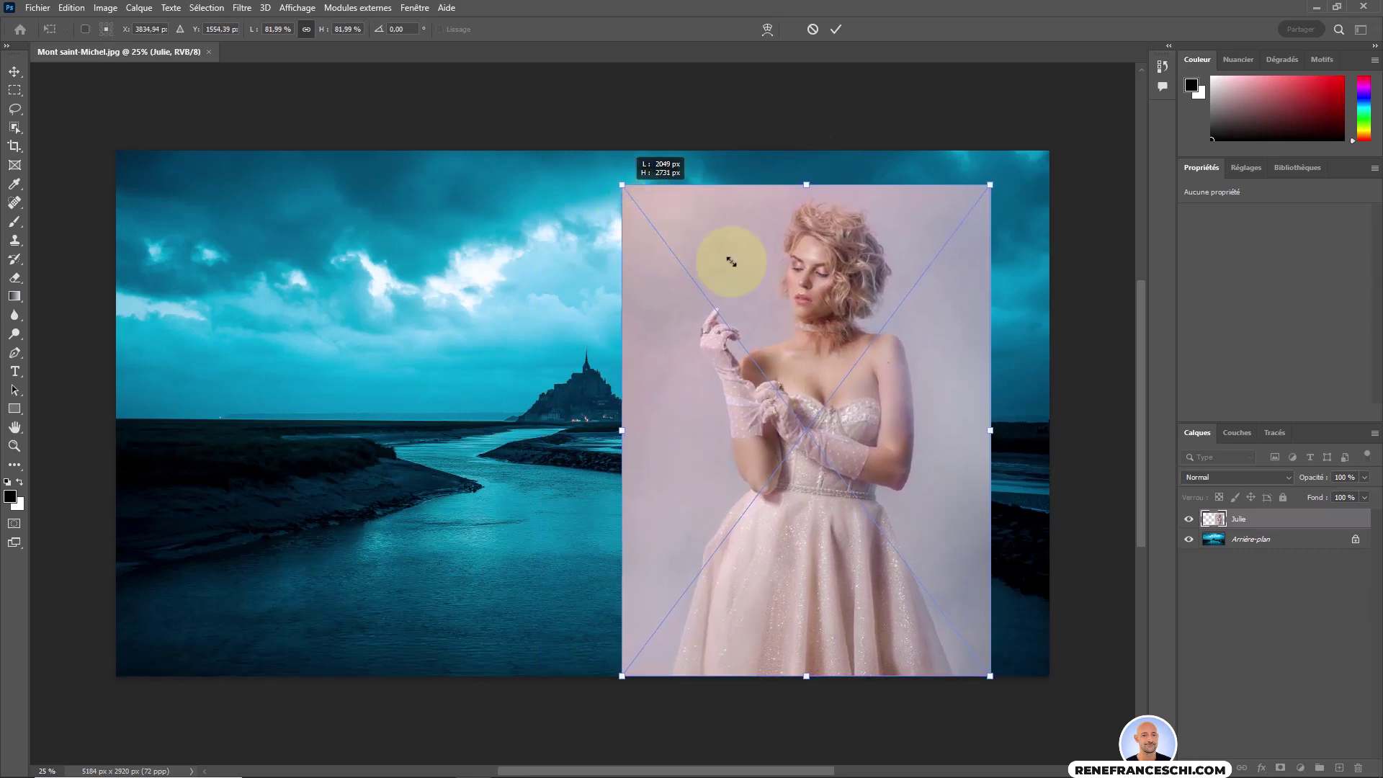
double_click(810, 310)
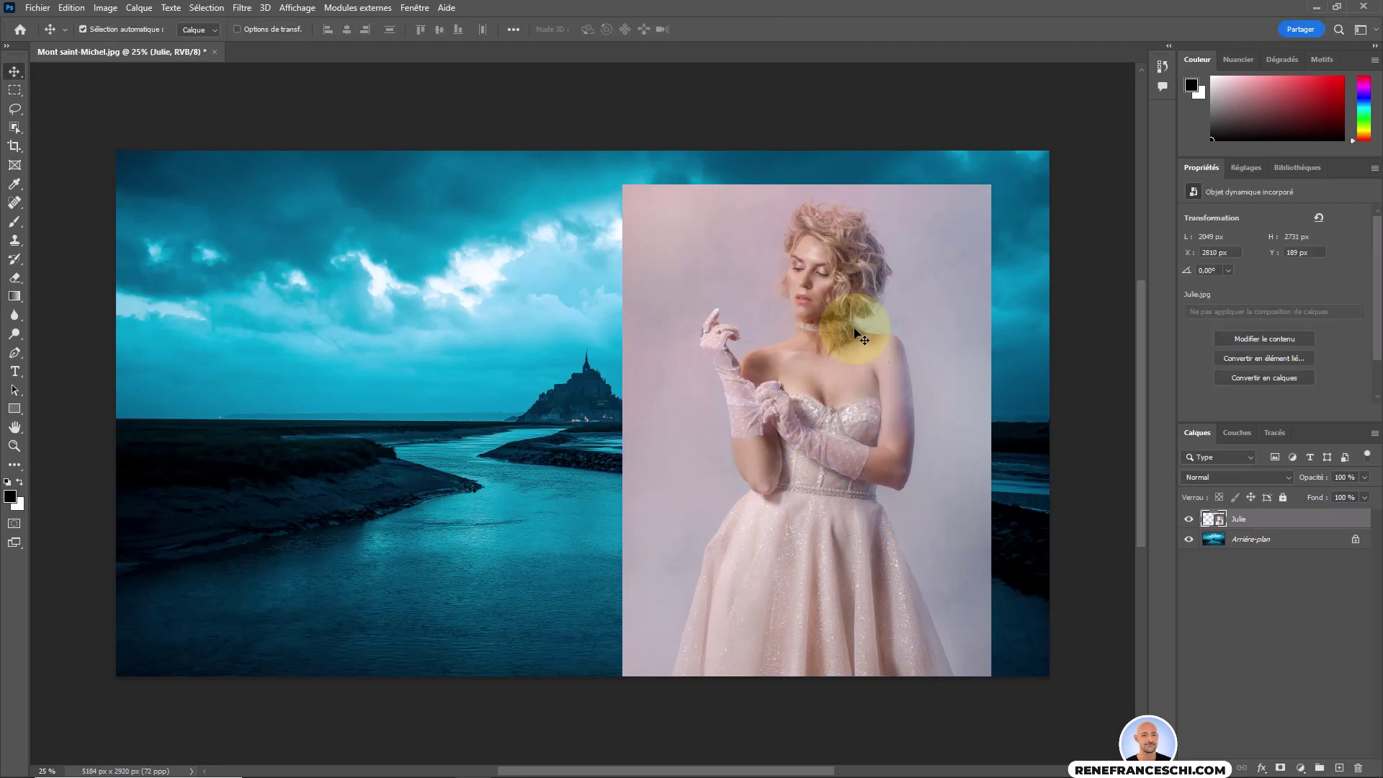
- Select the woman as the subject of the portrait layer and hide her studio background with a layer mask
left_click(207, 8)
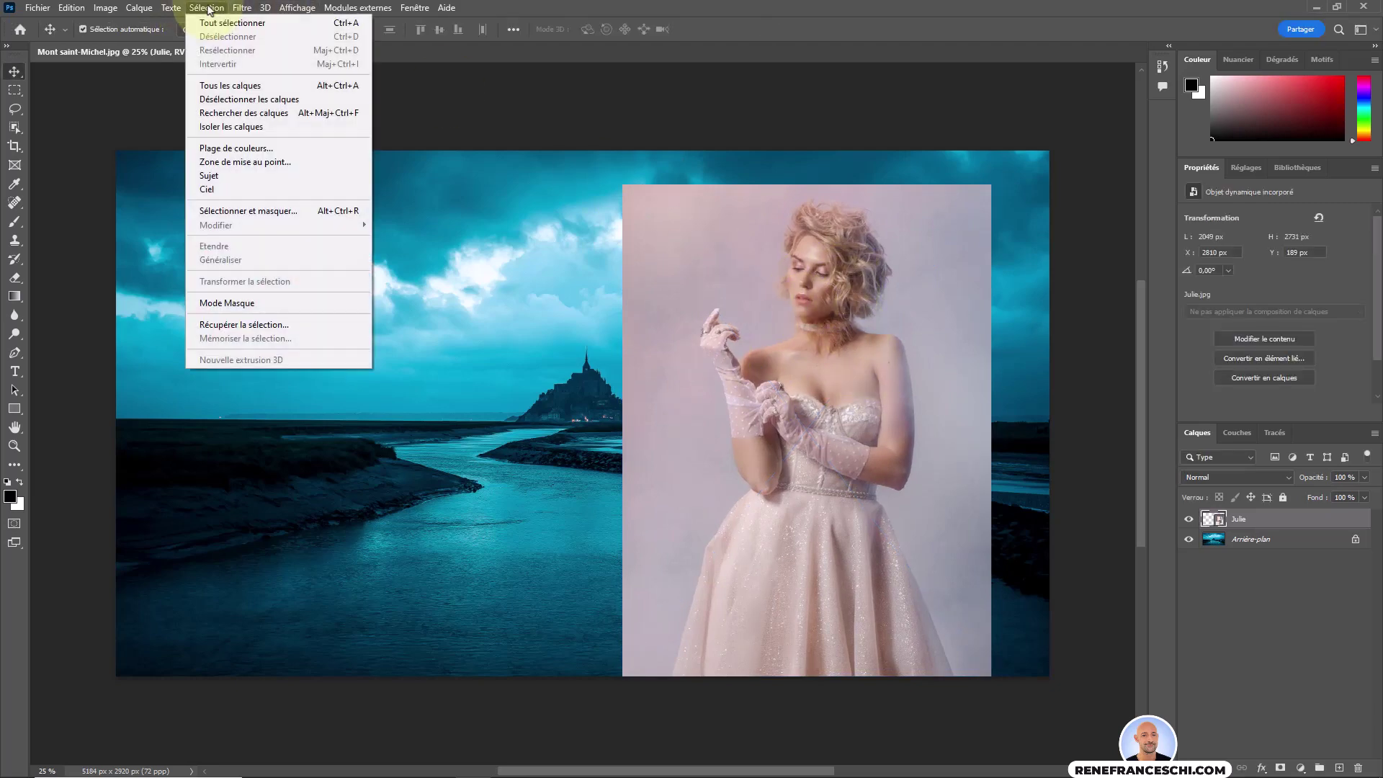
left_click(219, 176)
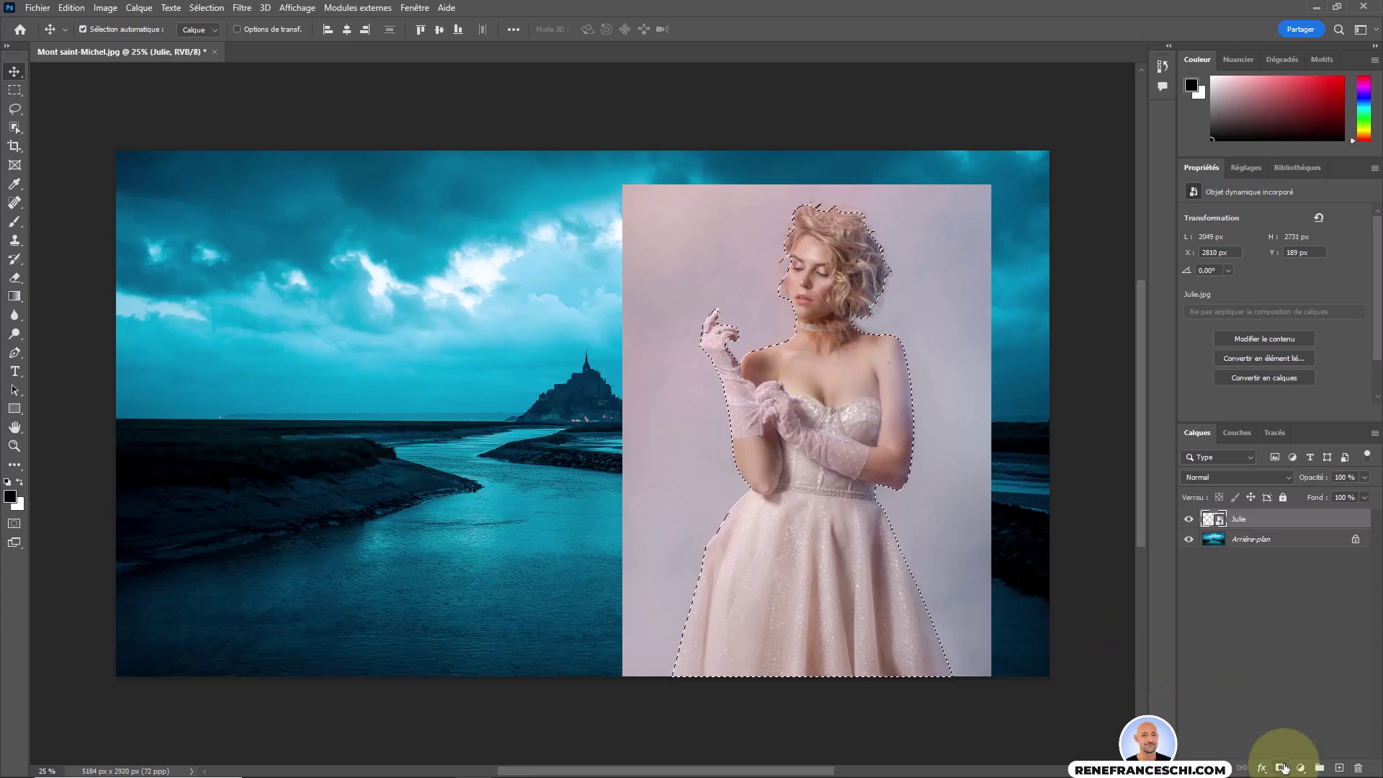
left_click(1282, 768)
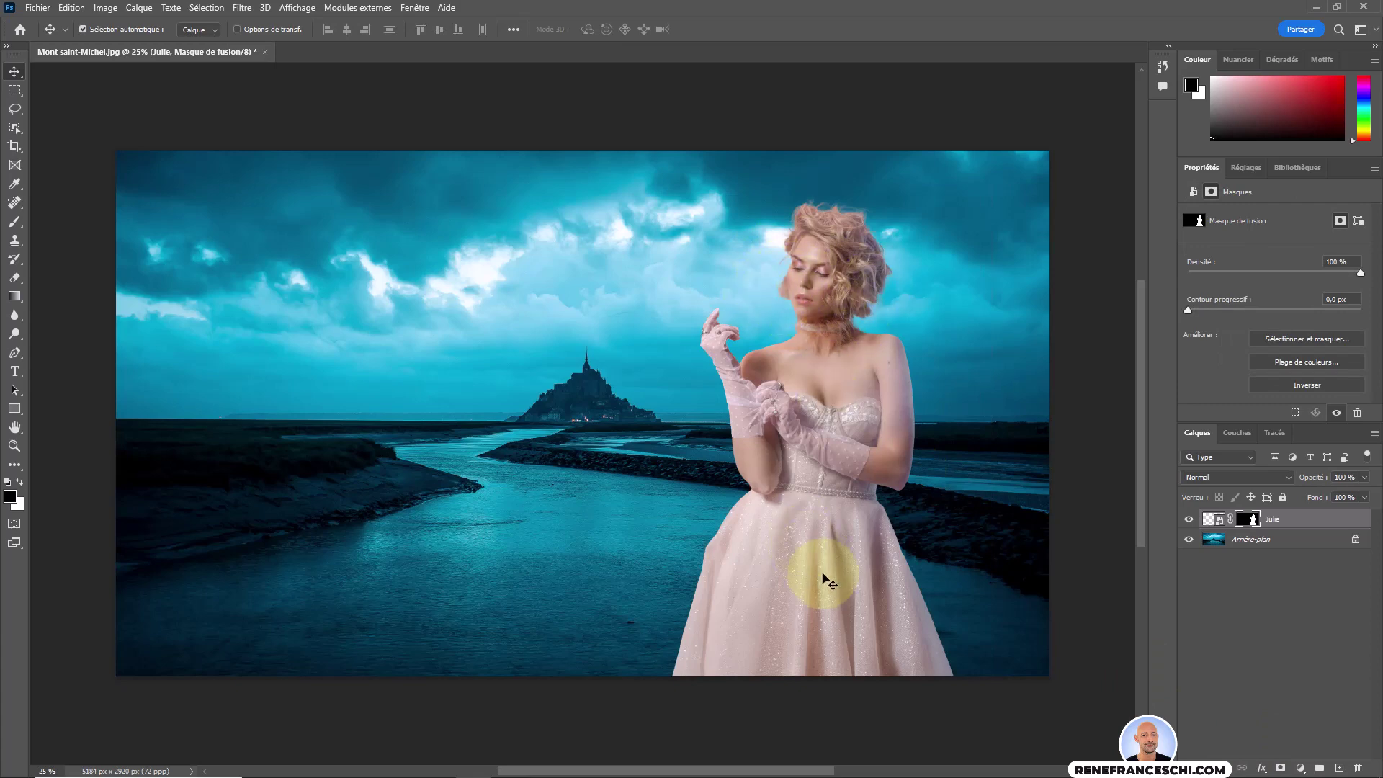
- Enable the Harmonisation neural filter on the portrait layer's image, with the Arrière-plan layer as the reference
left_click(1209, 518)
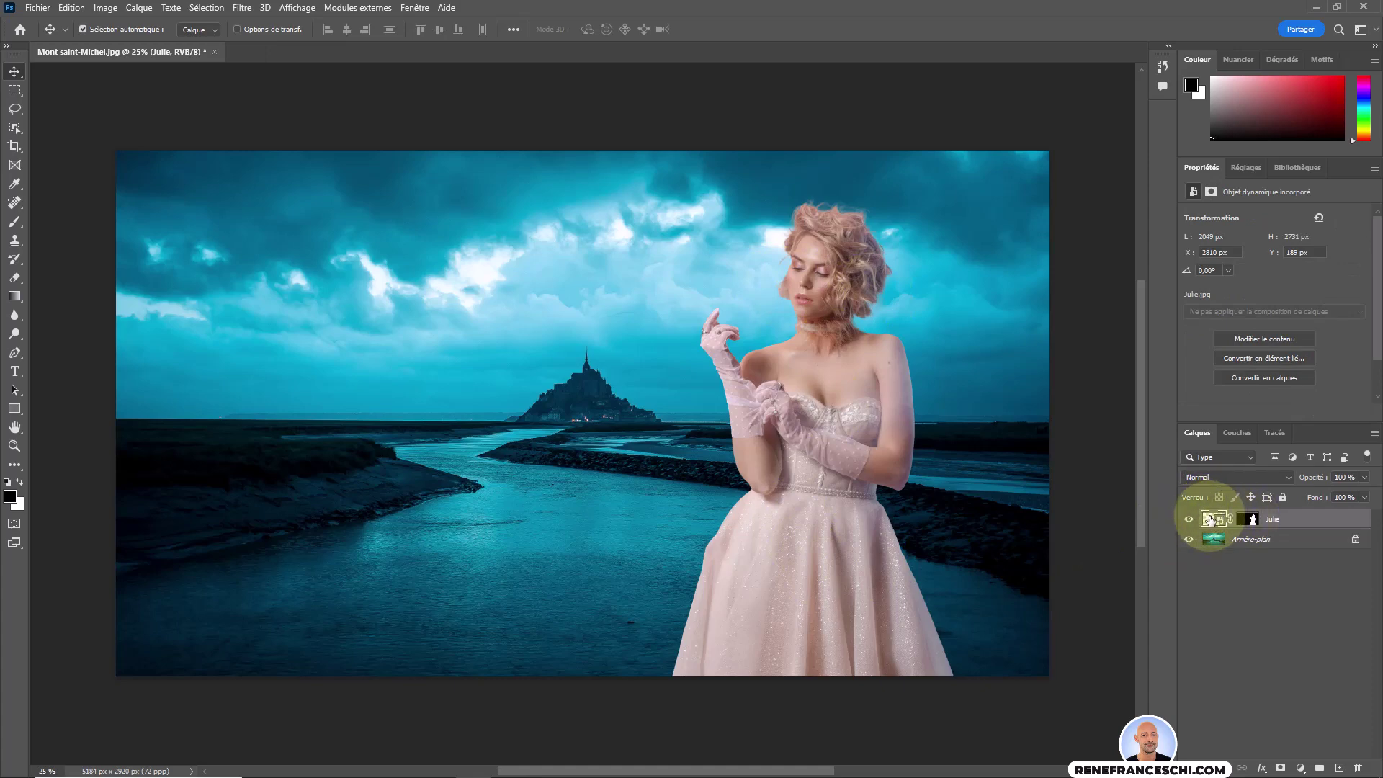
left_click(242, 8)
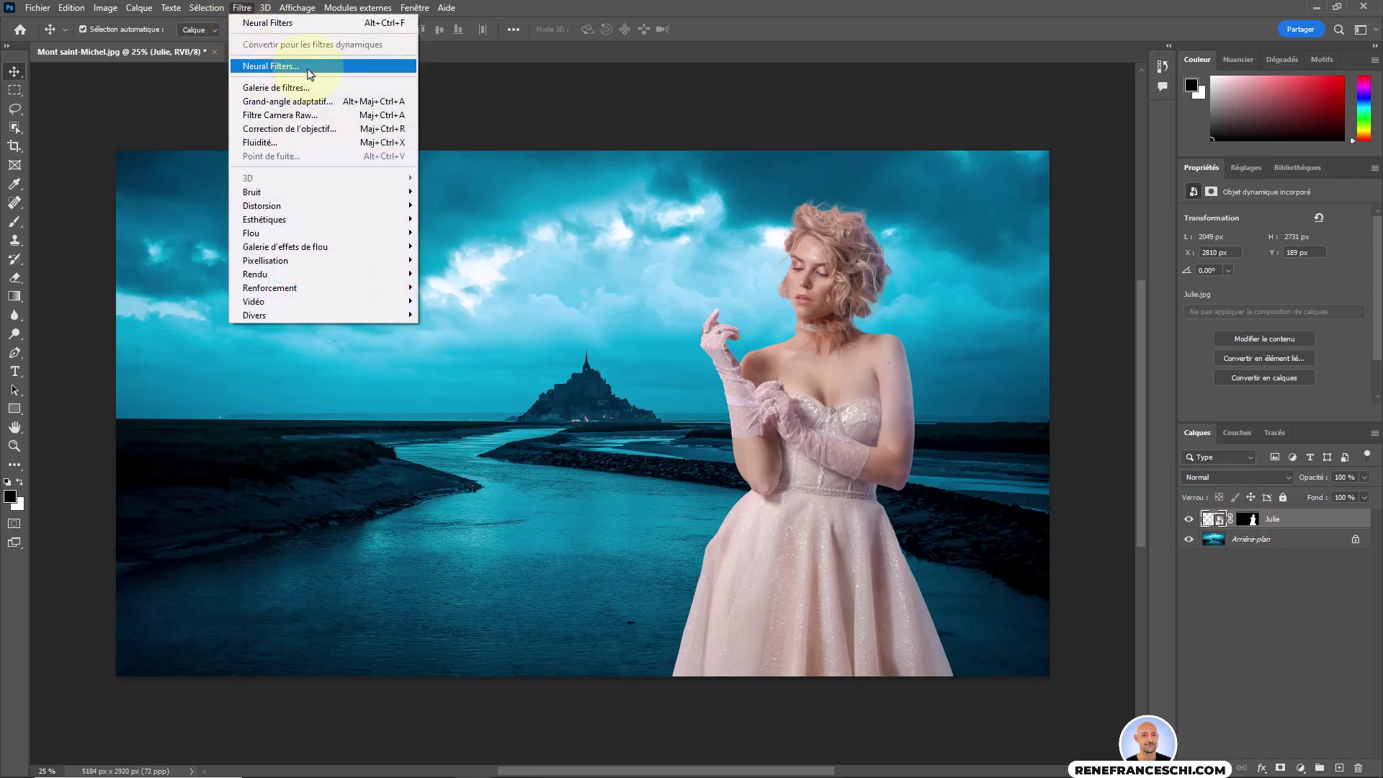
left_click(310, 74)
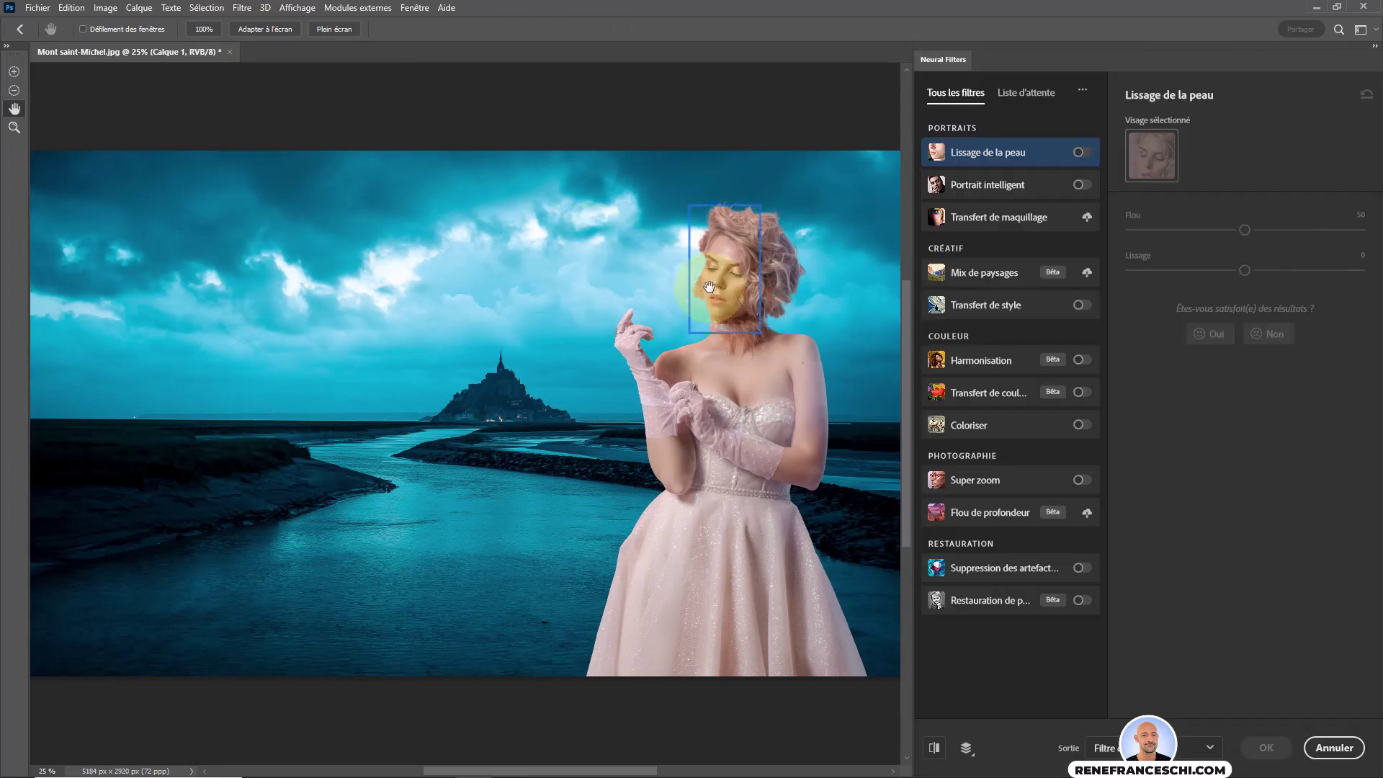
left_click(996, 368)
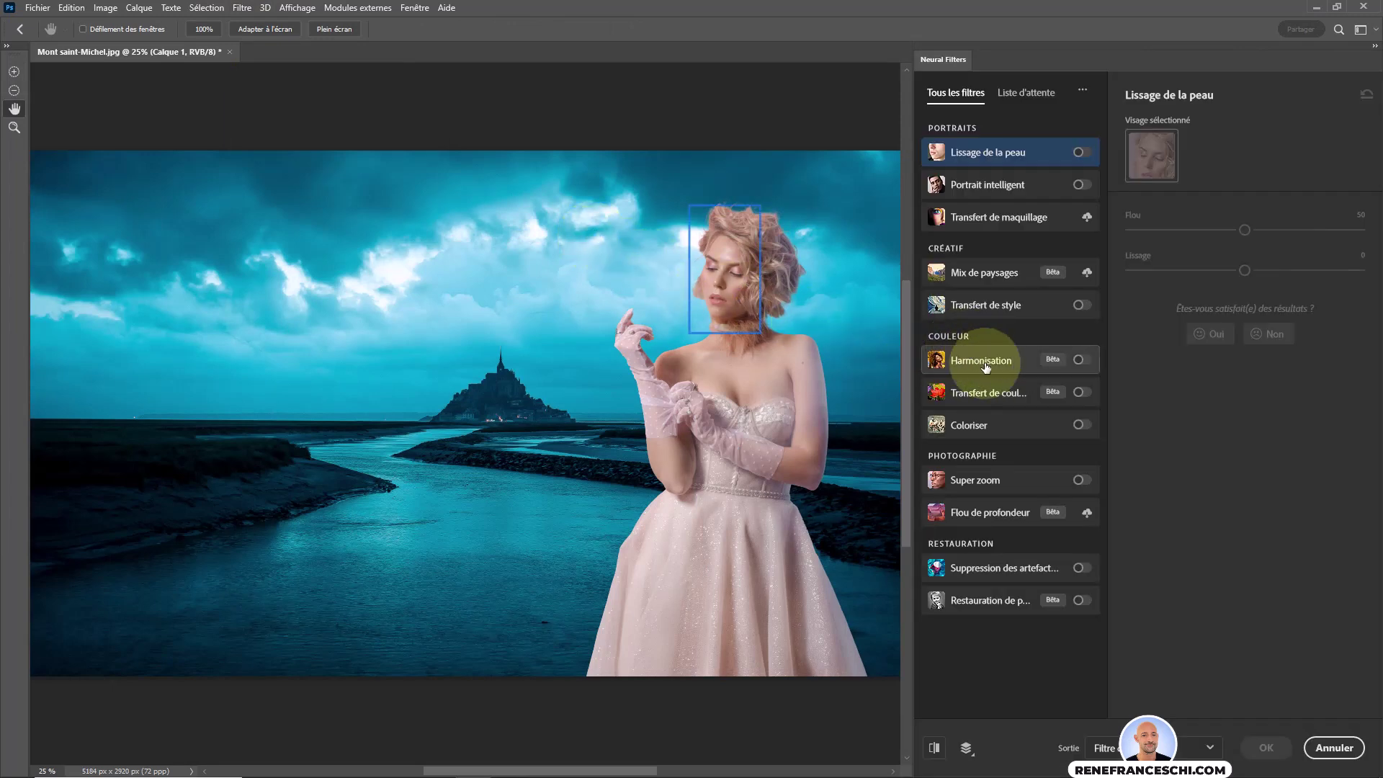
mouse_move(1058, 362)
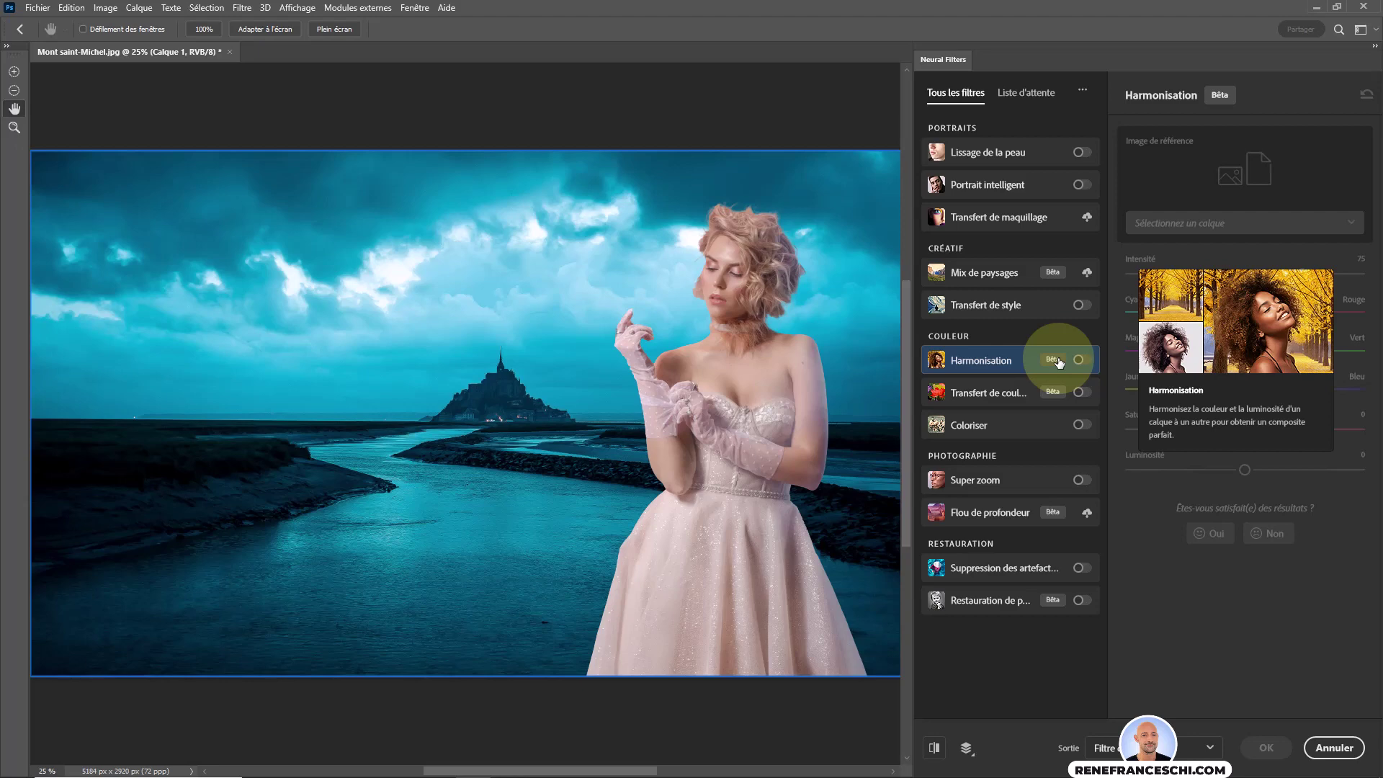
left_click(1081, 363)
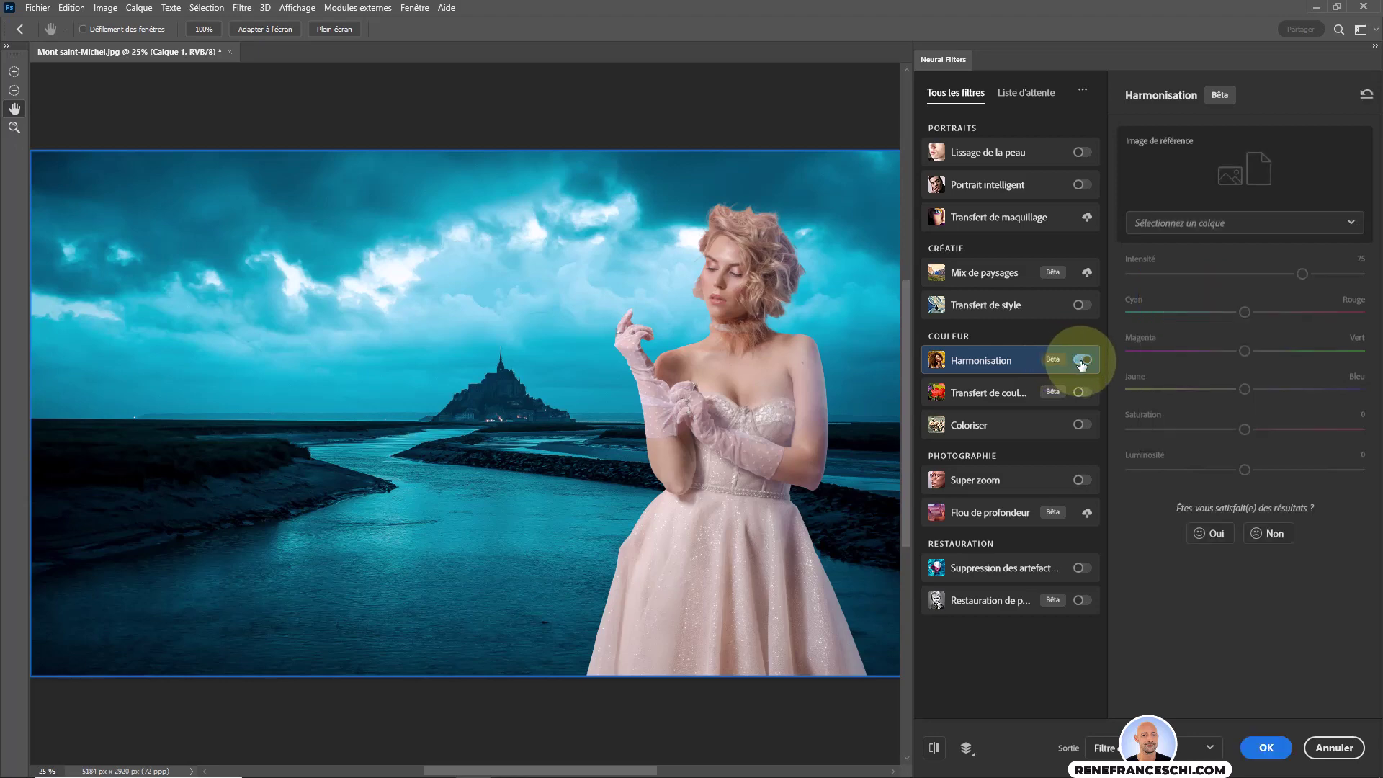
left_click(1217, 224)
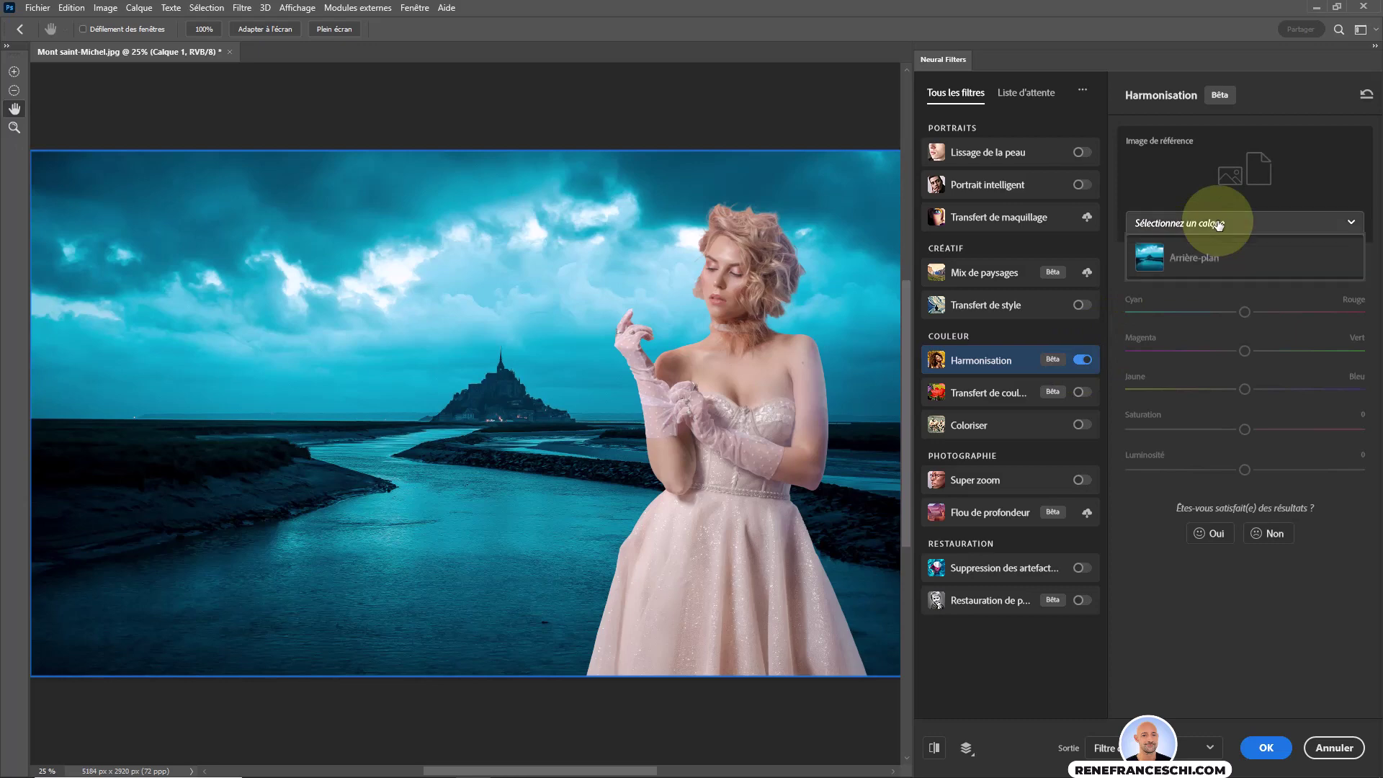
left_click(1216, 260)
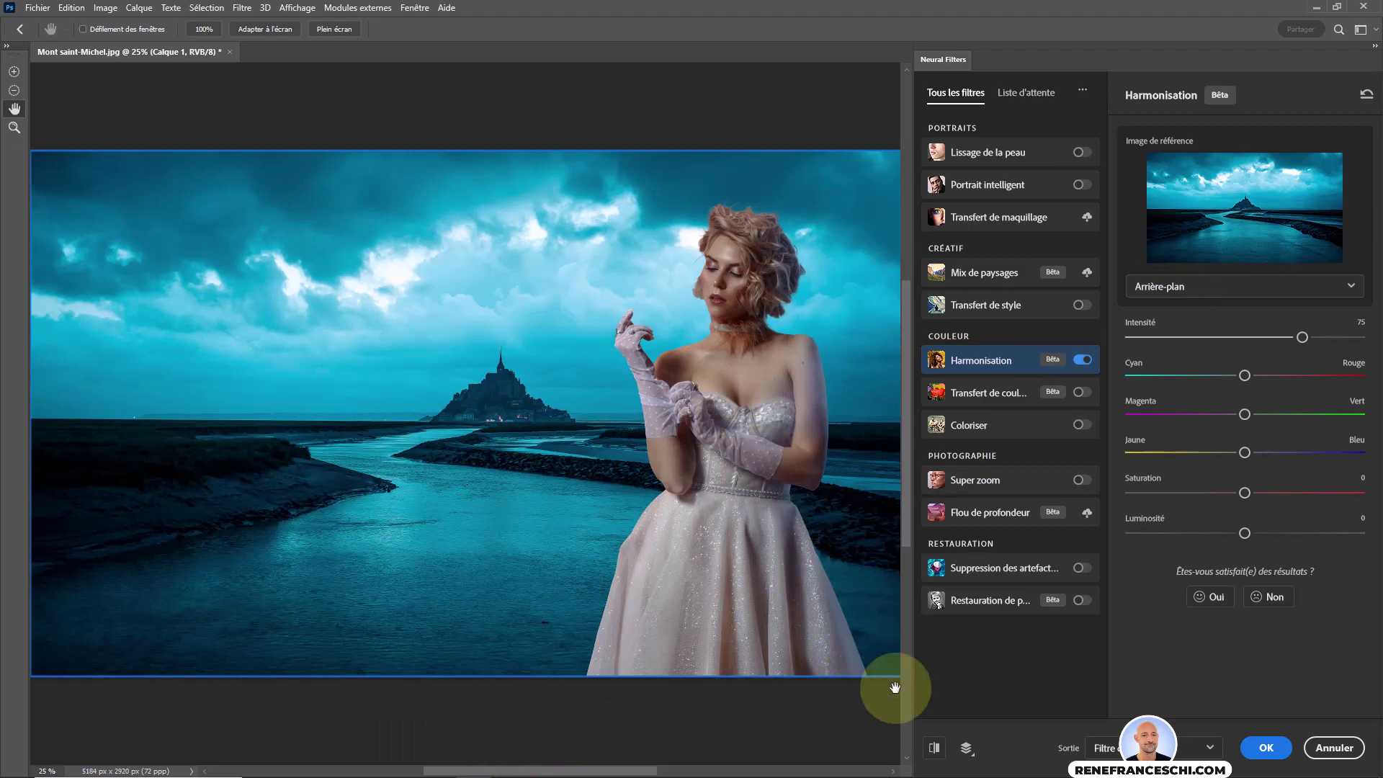
- Set the Harmonisation intensity to 100 and compare the woman before and after the filter
left_click(934, 750)
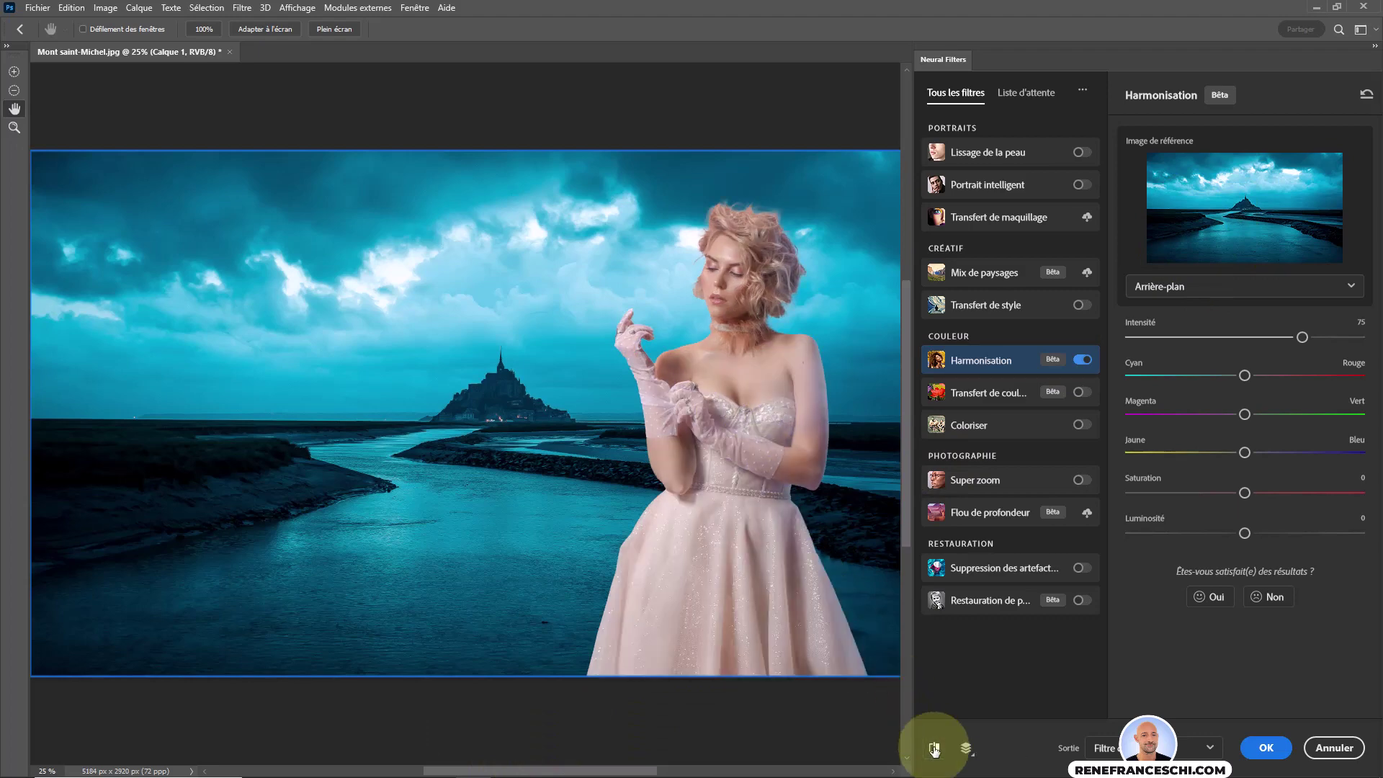
left_click(934, 750)
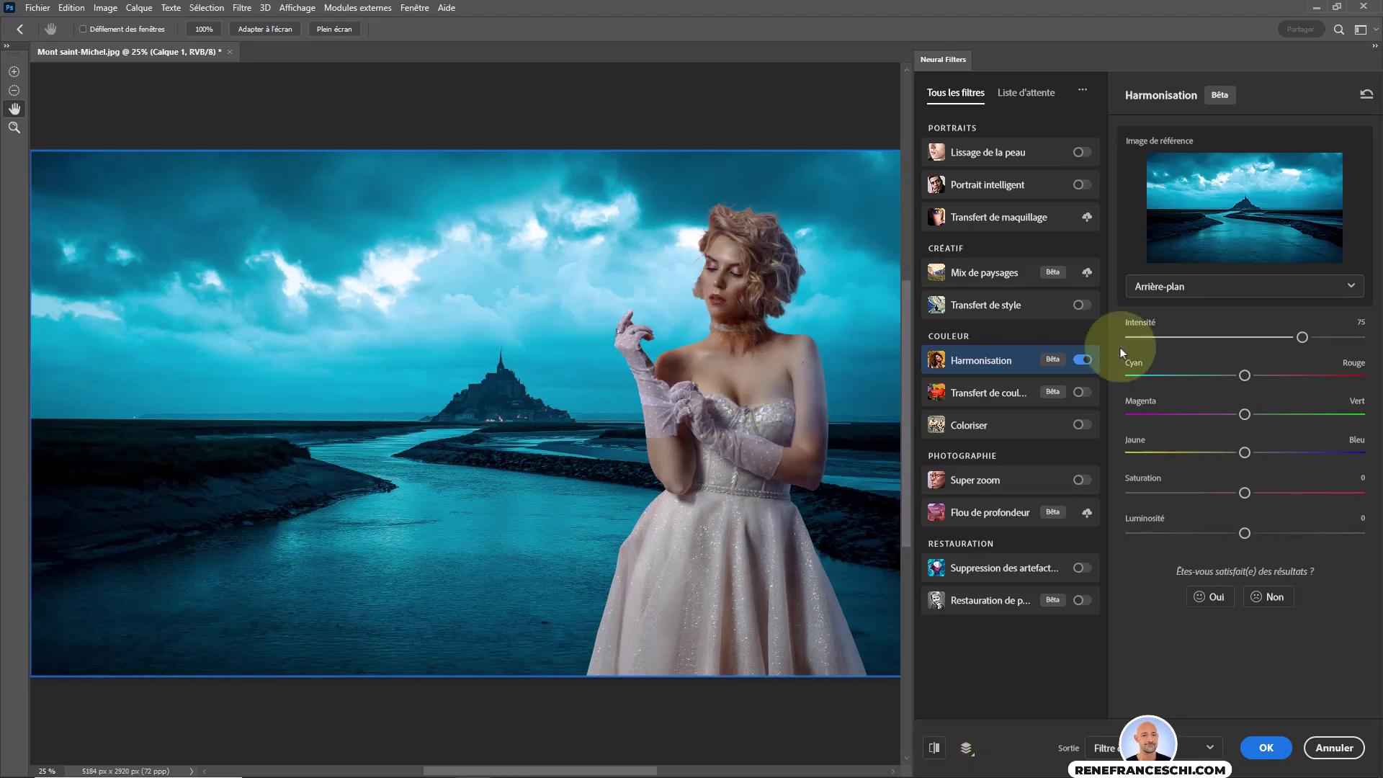
left_click_drag(1302, 338, 1357, 336)
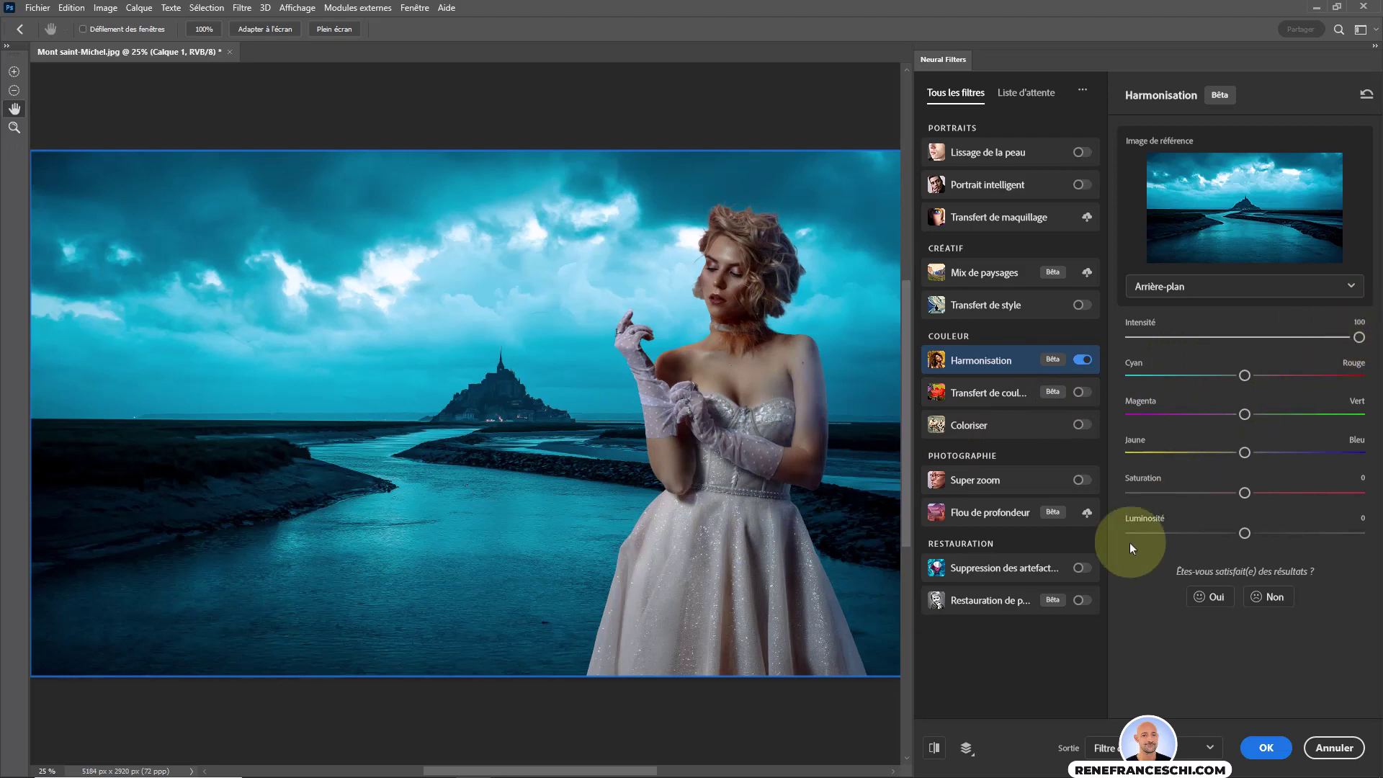
left_click(934, 748)
left_click(934, 748)
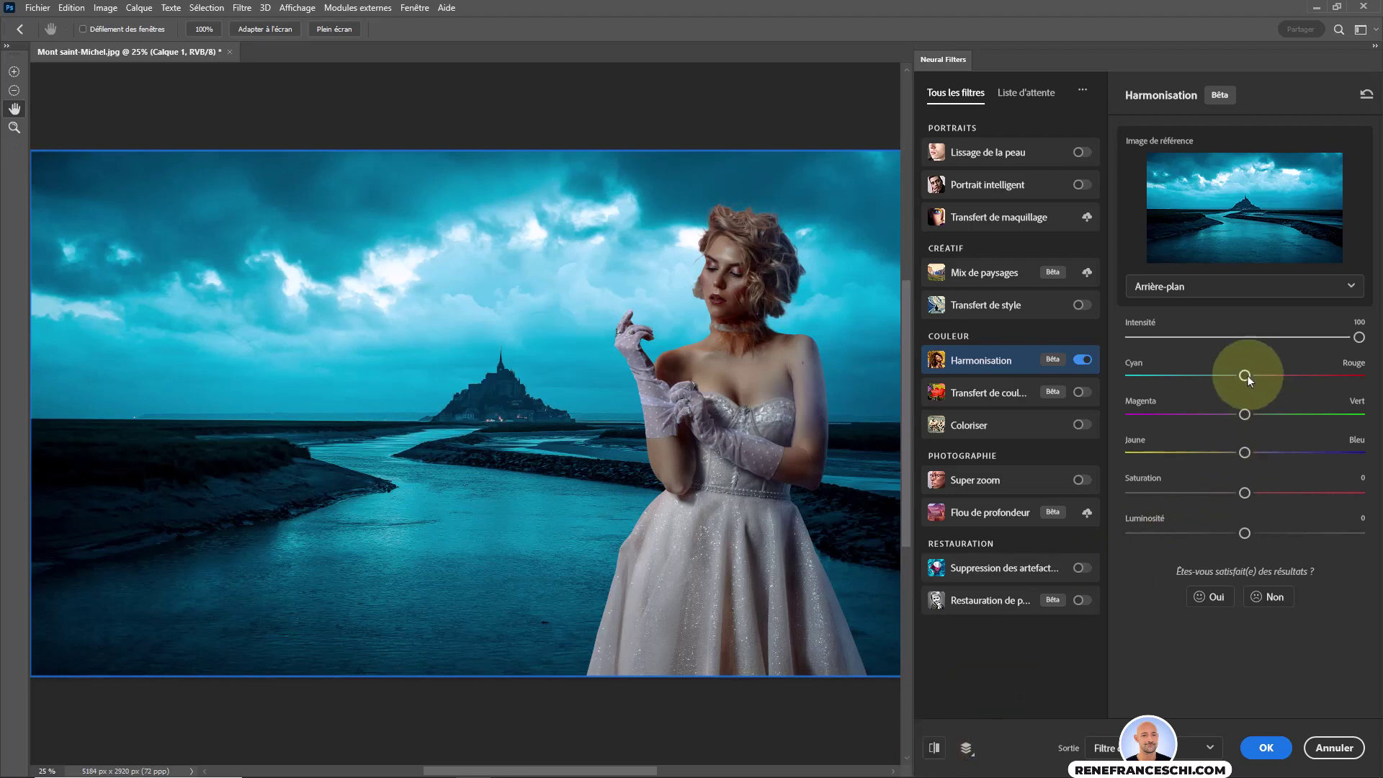
- Shift the harmonised colors slightly toward cyan and more toward blue, with Saturation at +15 and Luminosité at +5
left_click_drag(1246, 375, 1236, 377)
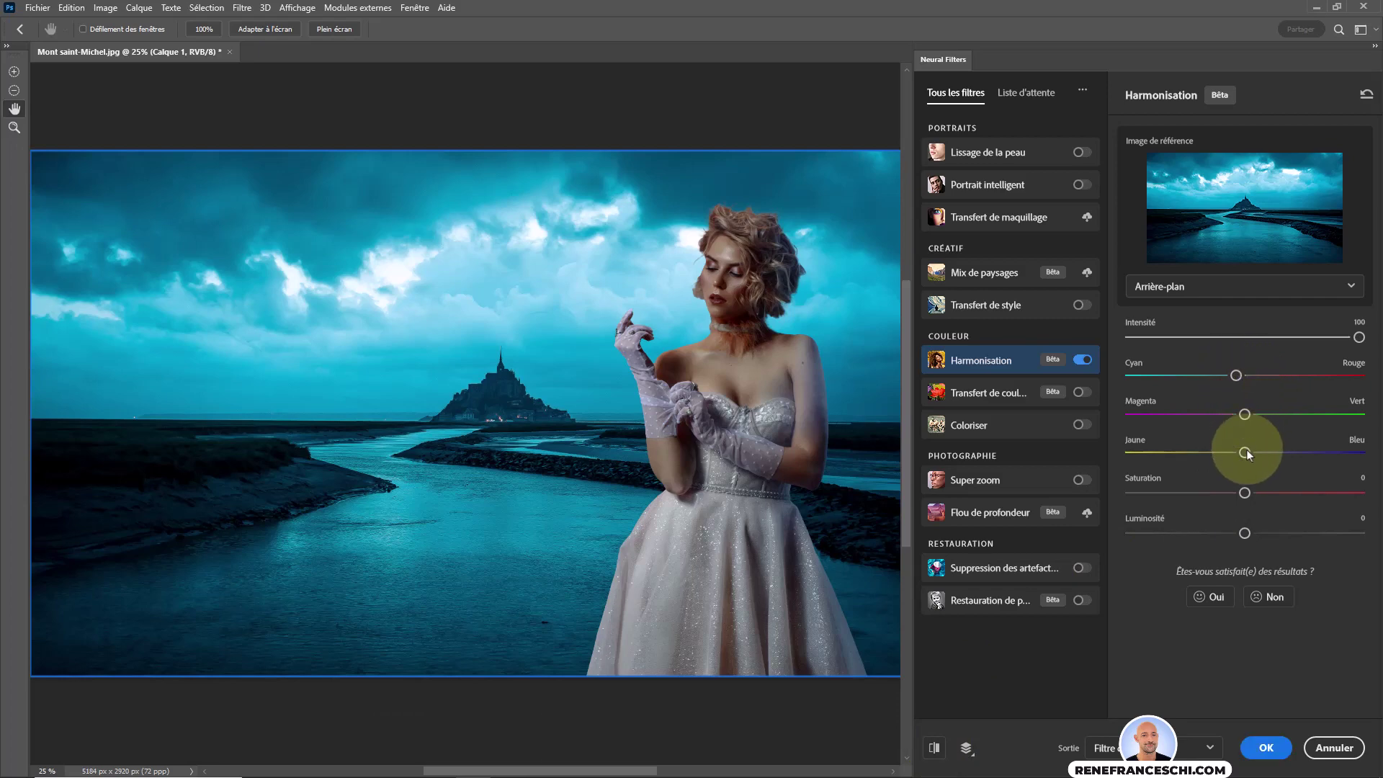
left_click_drag(1246, 453, 1261, 453)
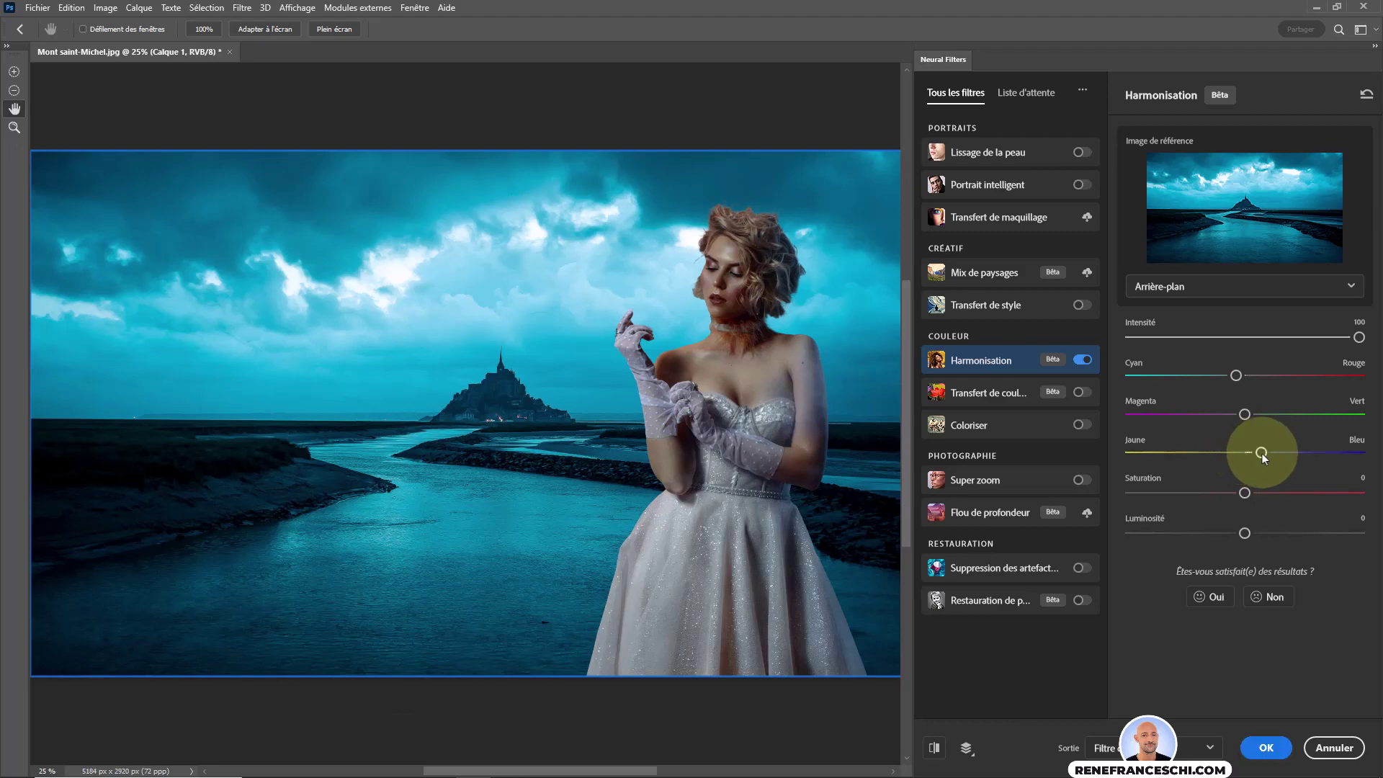
left_click_drag(1262, 456, 1282, 455)
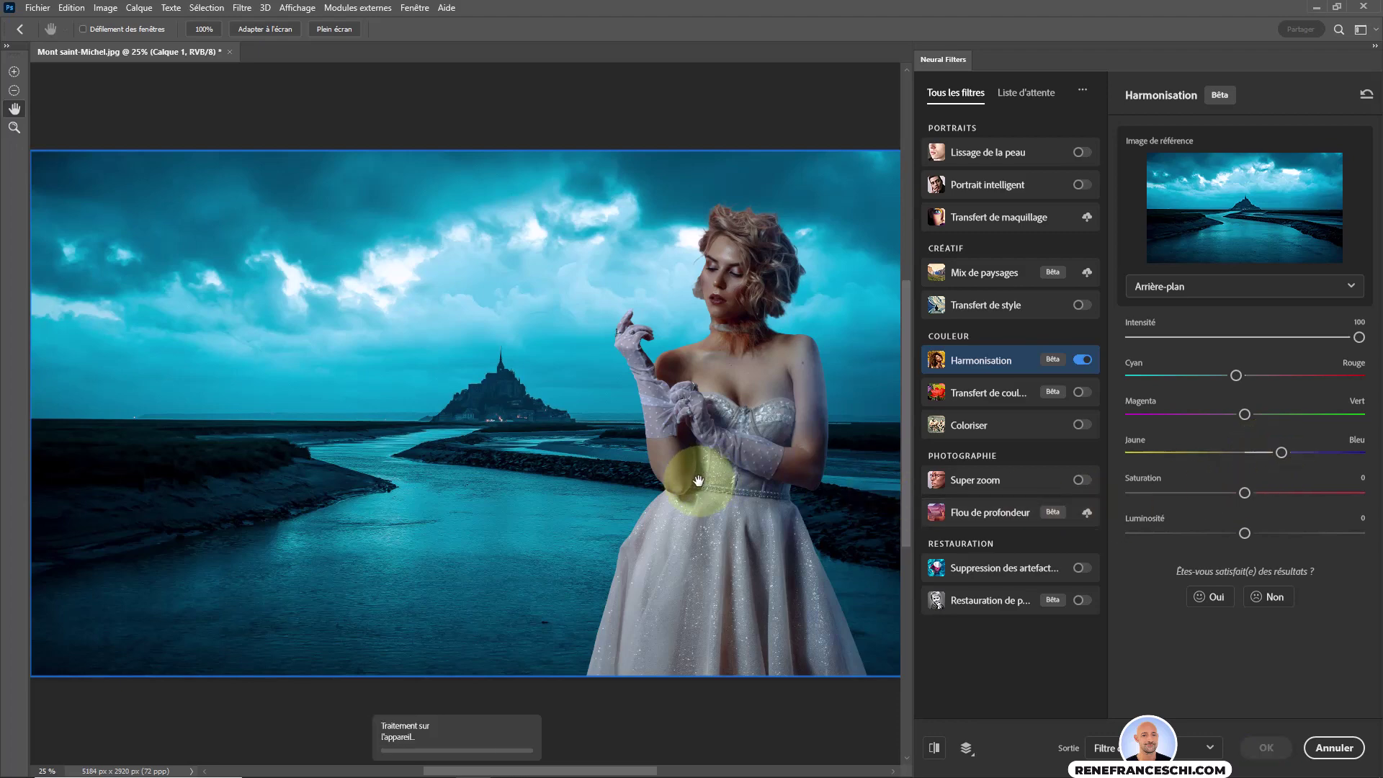
left_click_drag(1247, 495, 1280, 493)
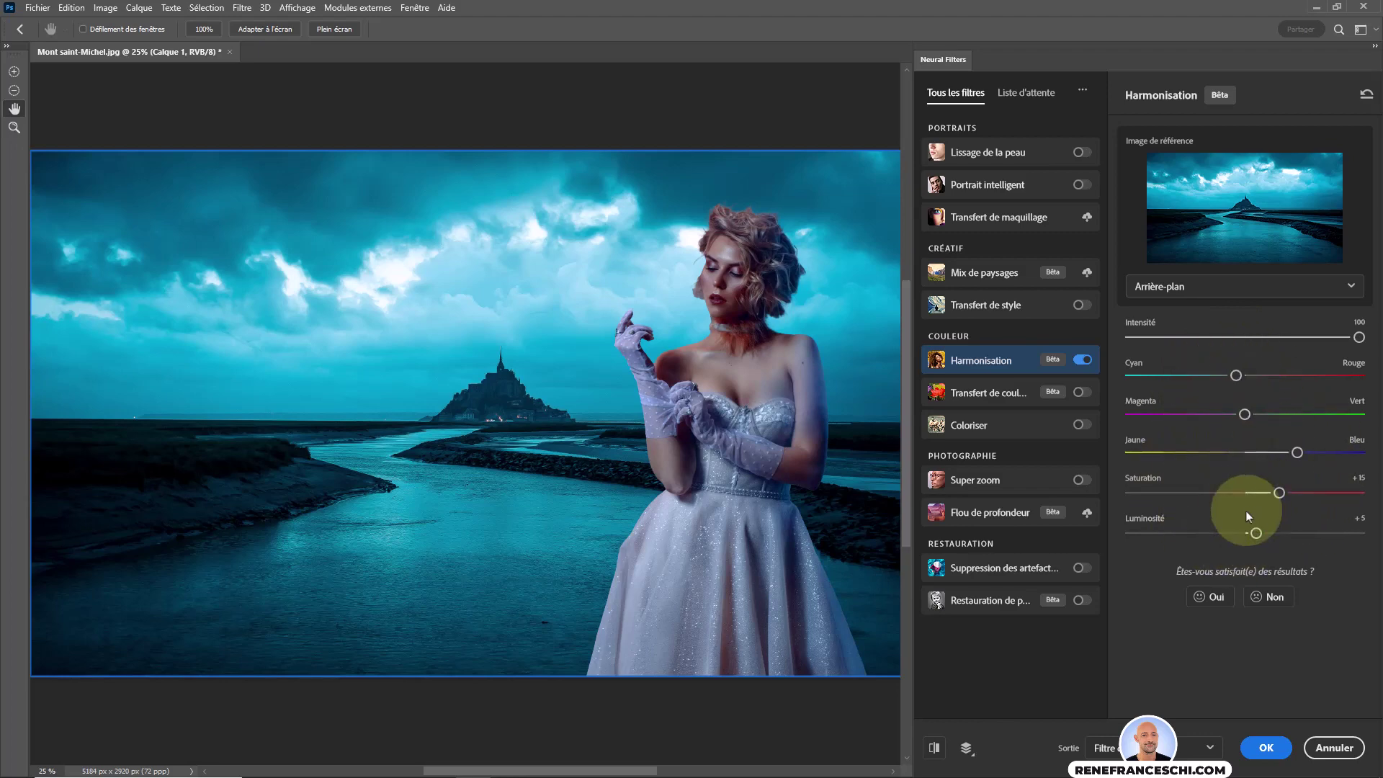
- Compare the harmonised woman with the original, shift her color slightly further toward cyan, and apply the filter
left_click(934, 749)
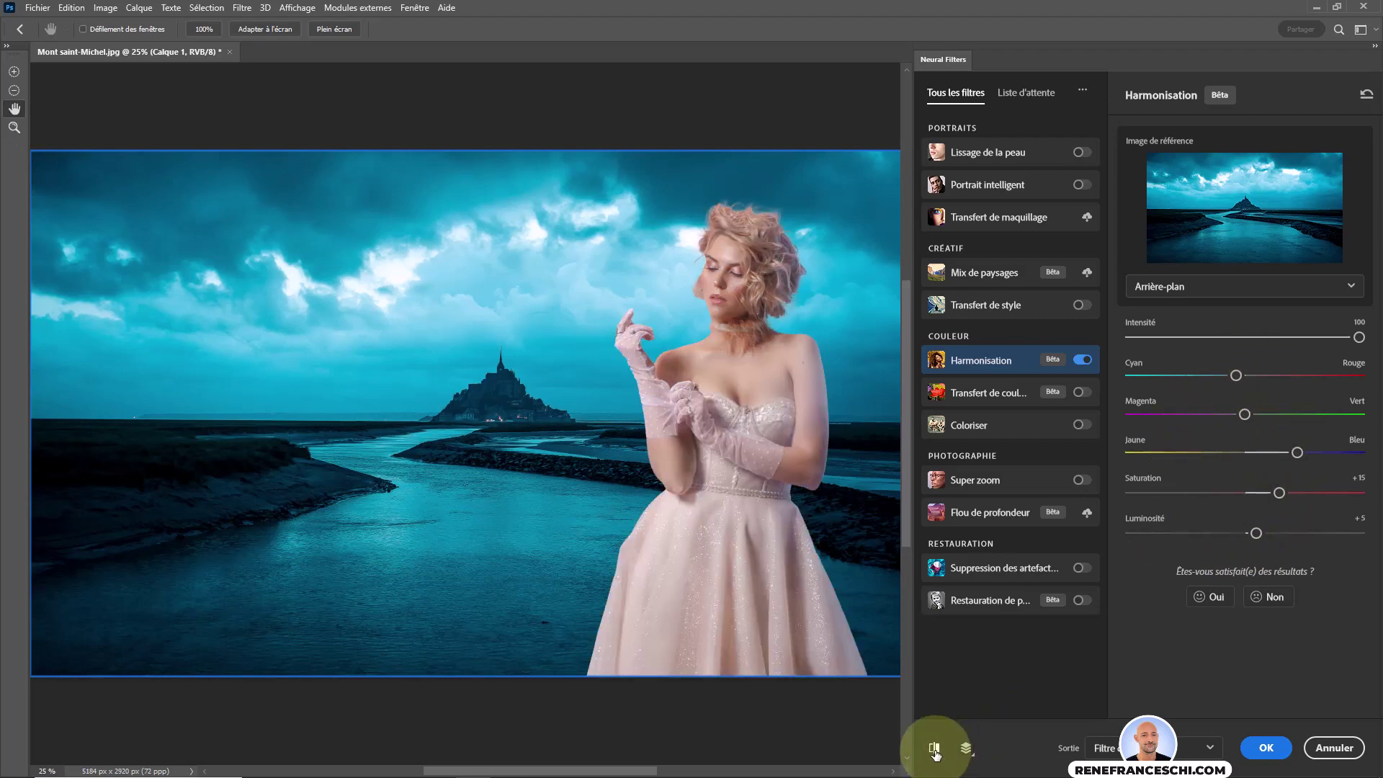
left_click(935, 751)
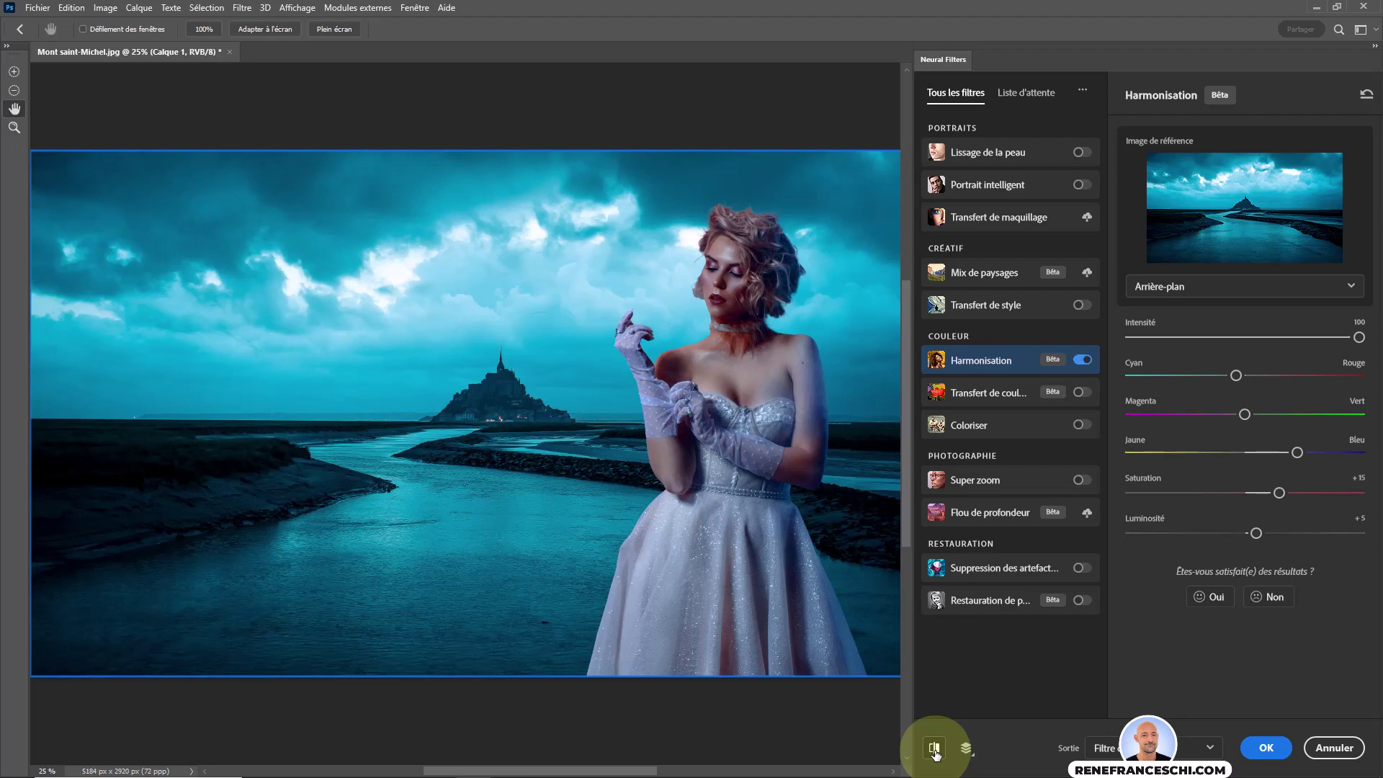
left_click(934, 749)
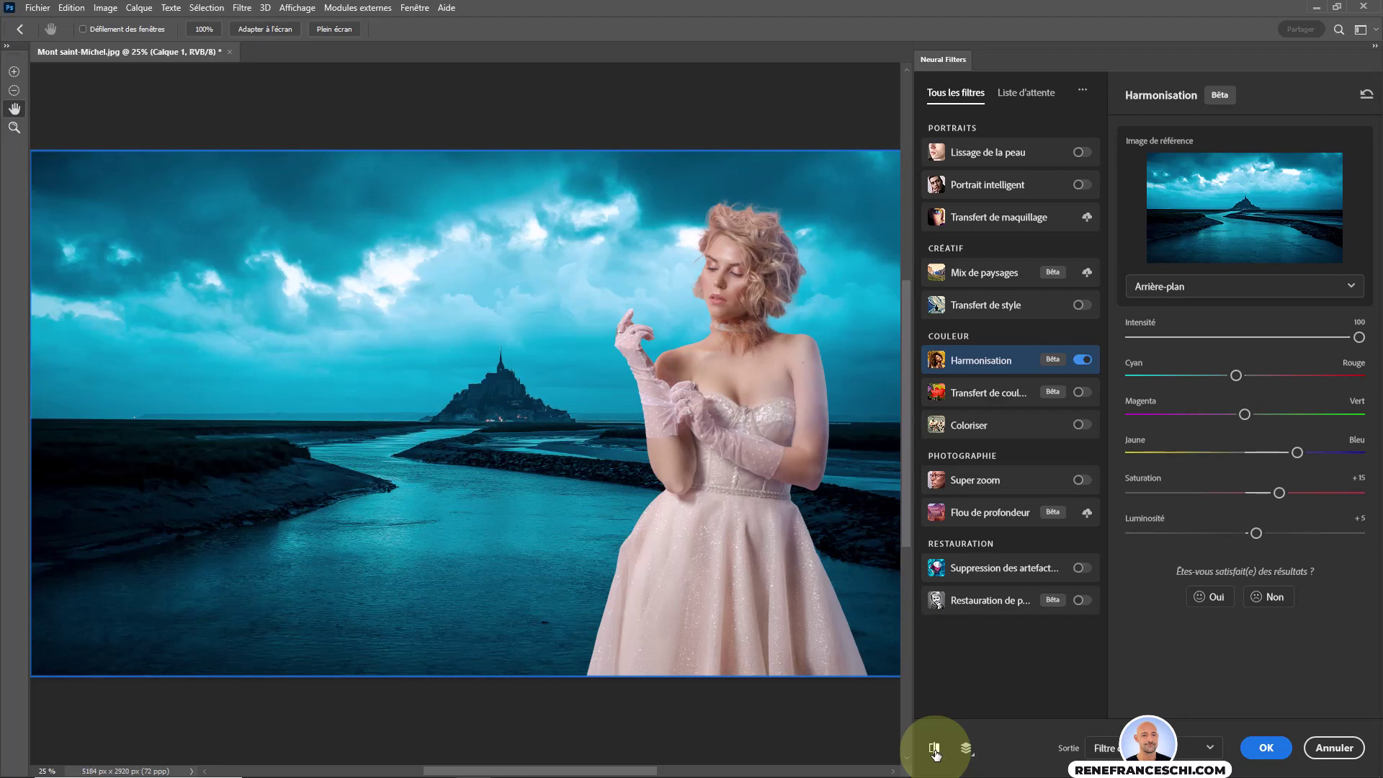
left_click(934, 749)
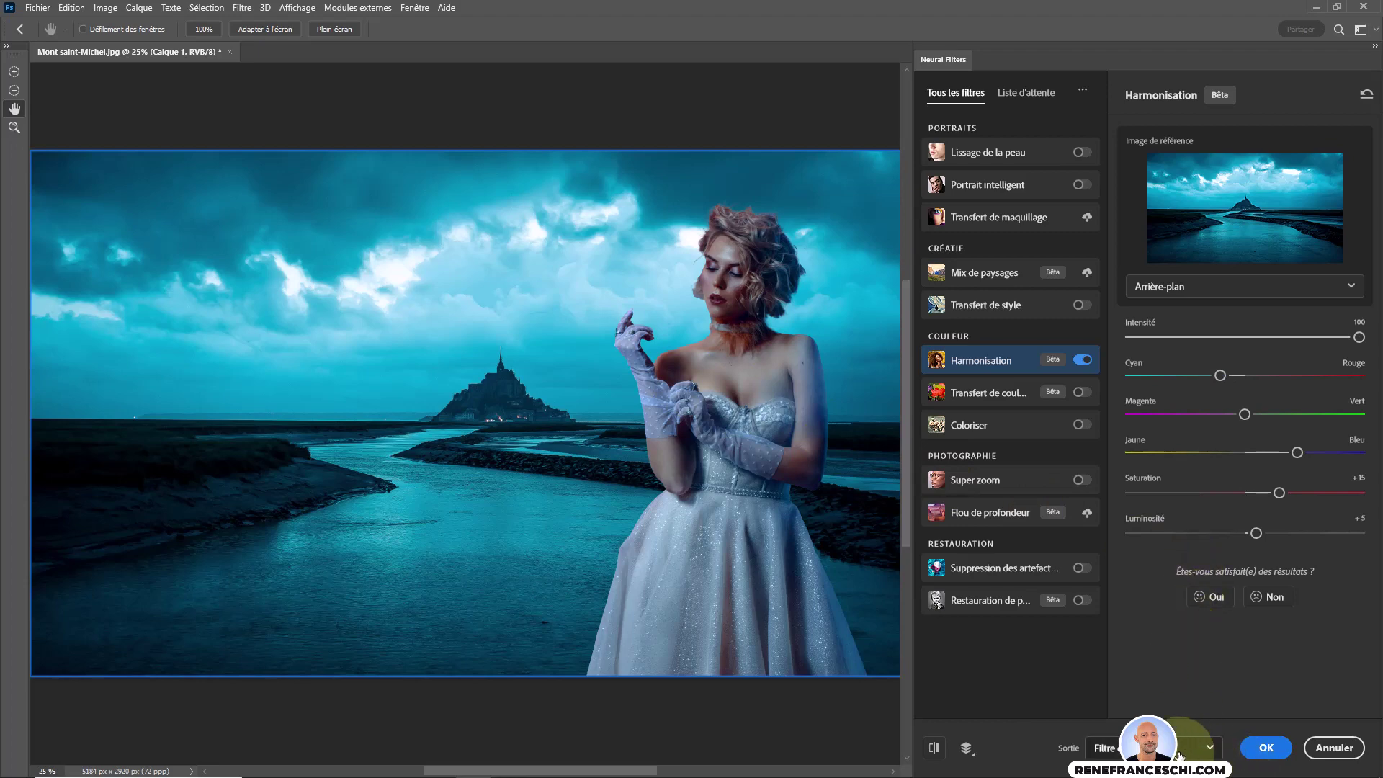
left_click(1265, 747)
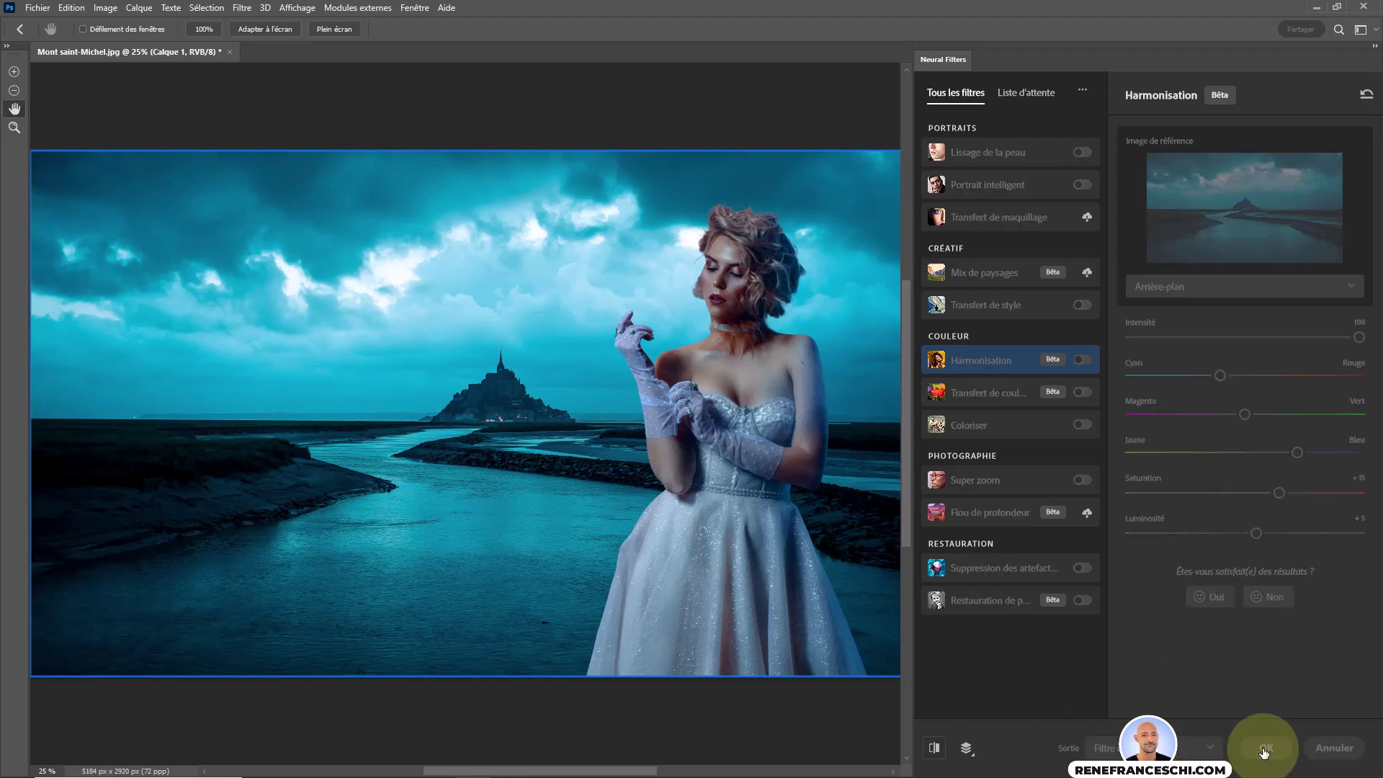